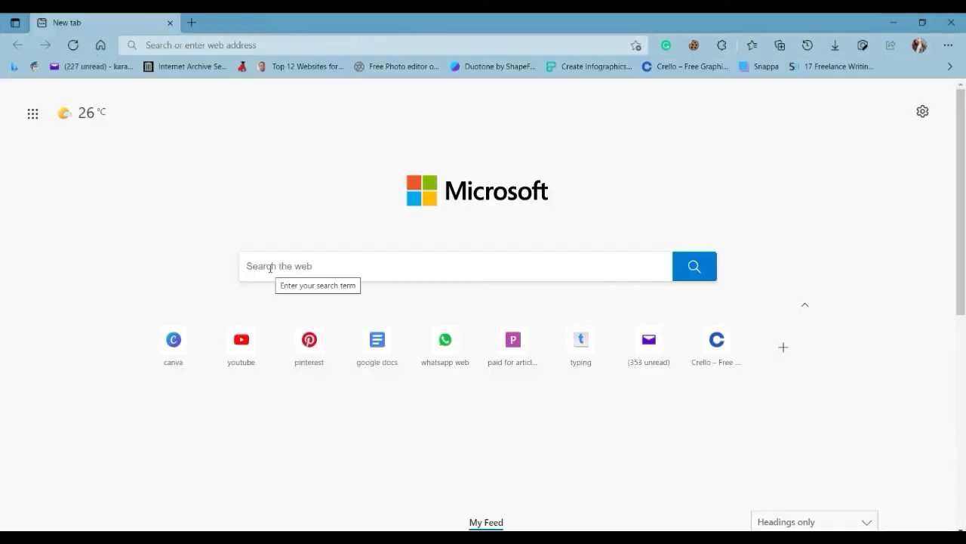
- Search the web for protonmail and open the ProtonMail website from the results
click(270, 268)
text(prot)
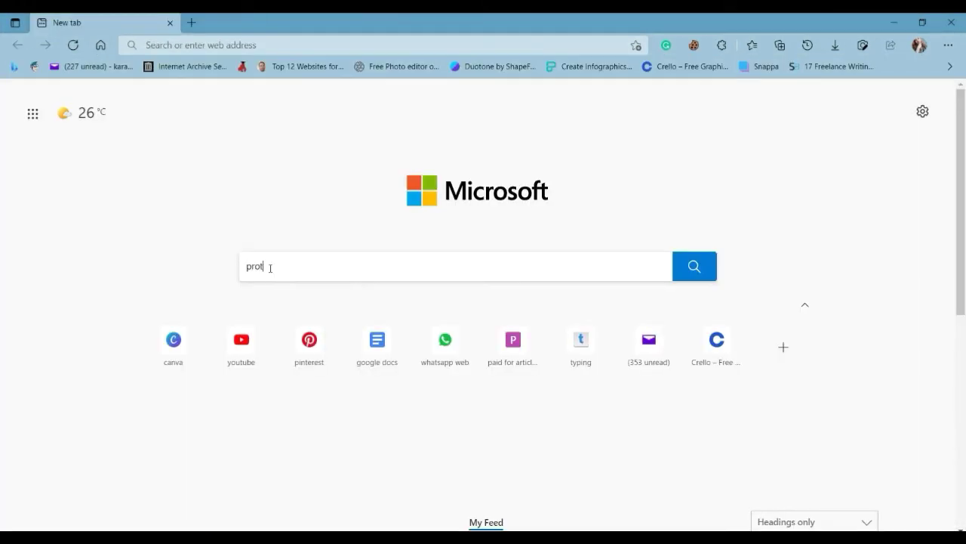
text(onmail)
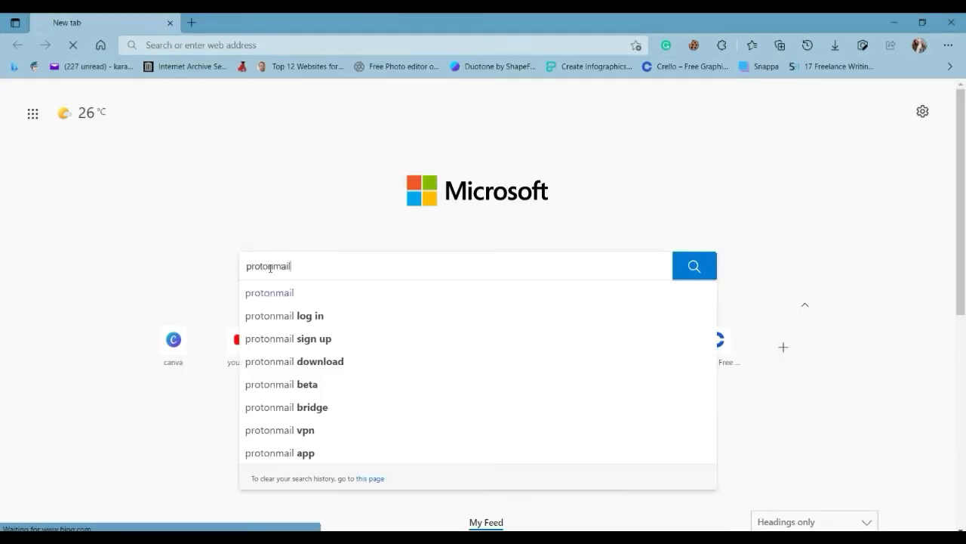
key(Return)
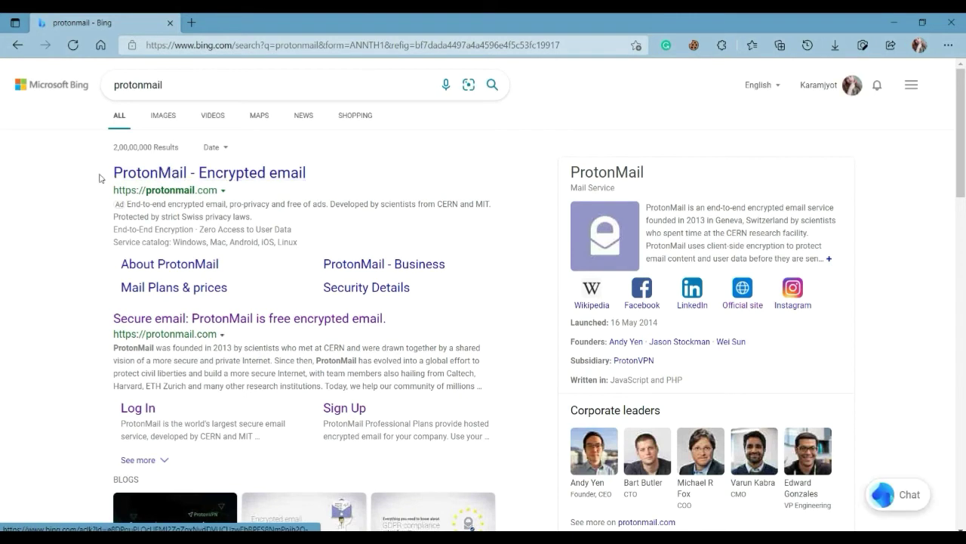
click(211, 174)
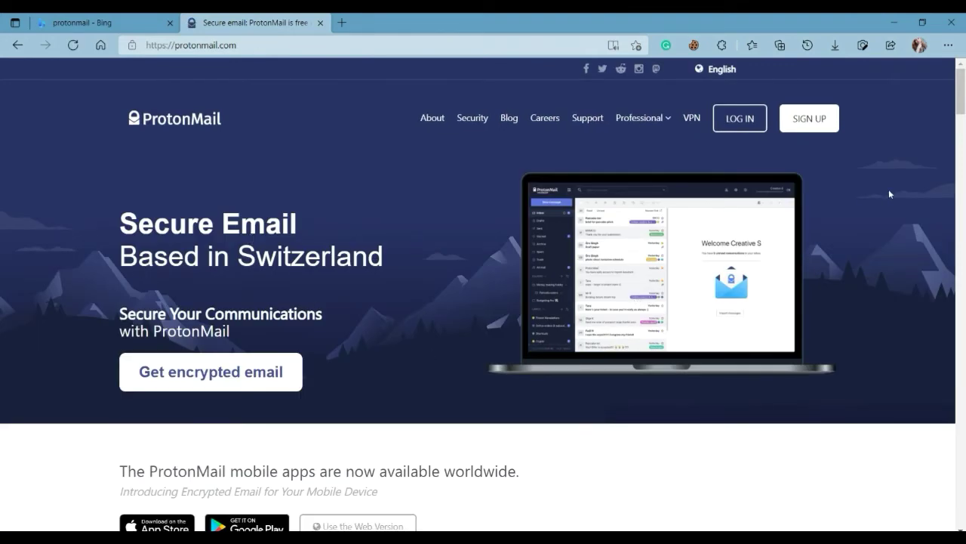
- Review the feature overview on the ProtonMail home page and open the sign-up page
drag(962, 106, 961, 151)
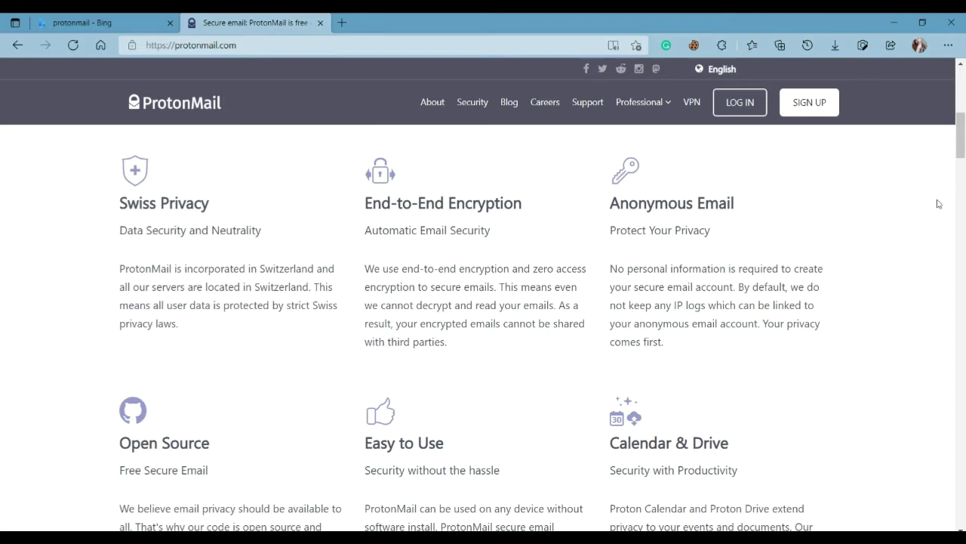
drag(959, 143, 962, 92)
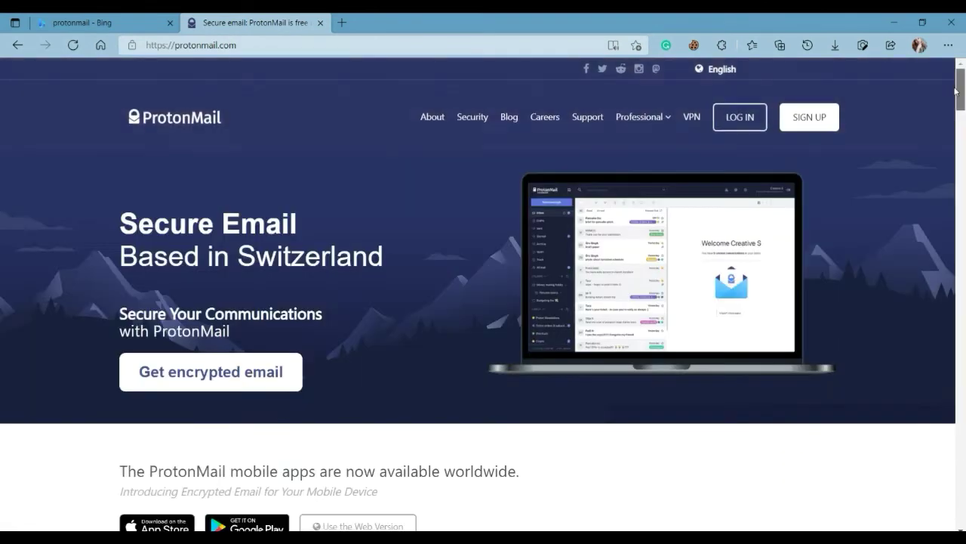
click(808, 119)
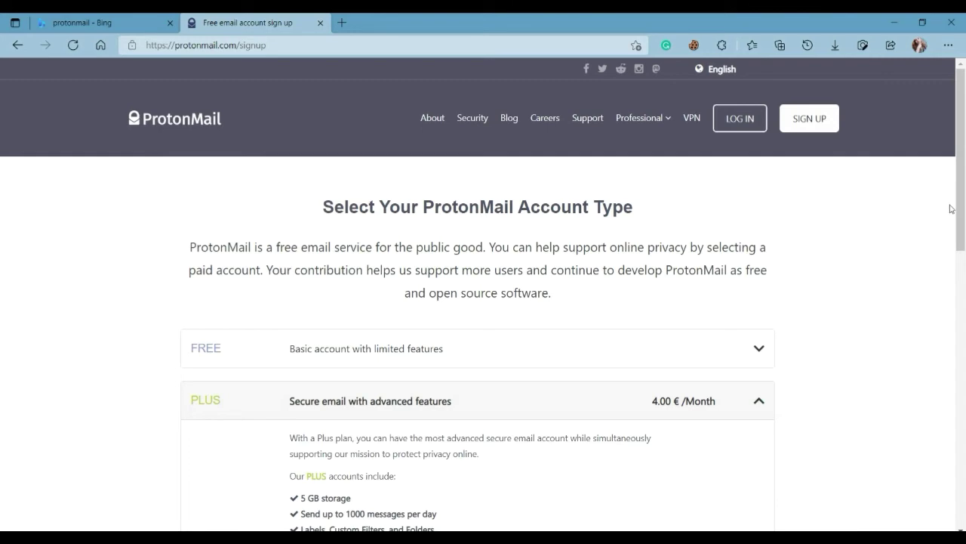
- Expand the Free plan details, review the other account types, and select the free plan
drag(960, 209, 963, 262)
click(740, 154)
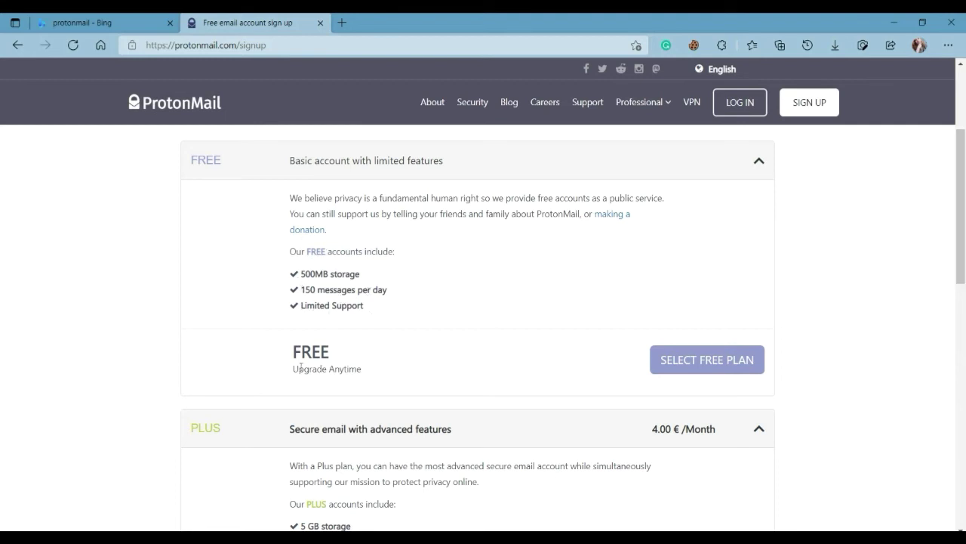
scroll(313, 293, down, 3)
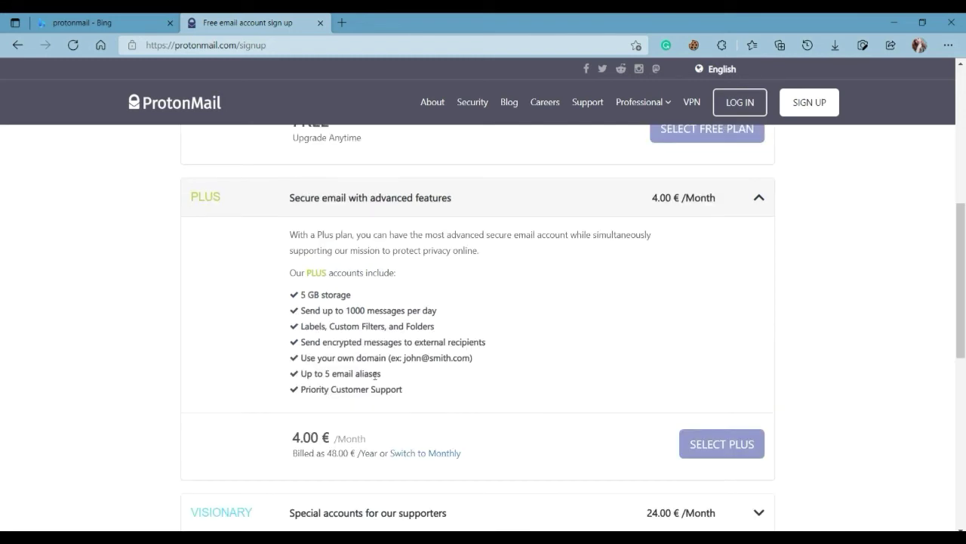
drag(963, 222, 964, 305)
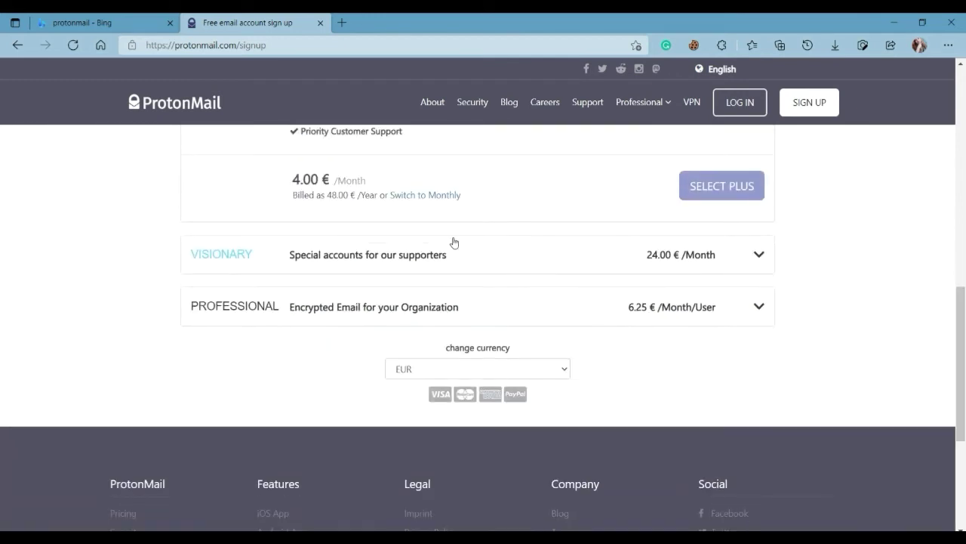
click(700, 425)
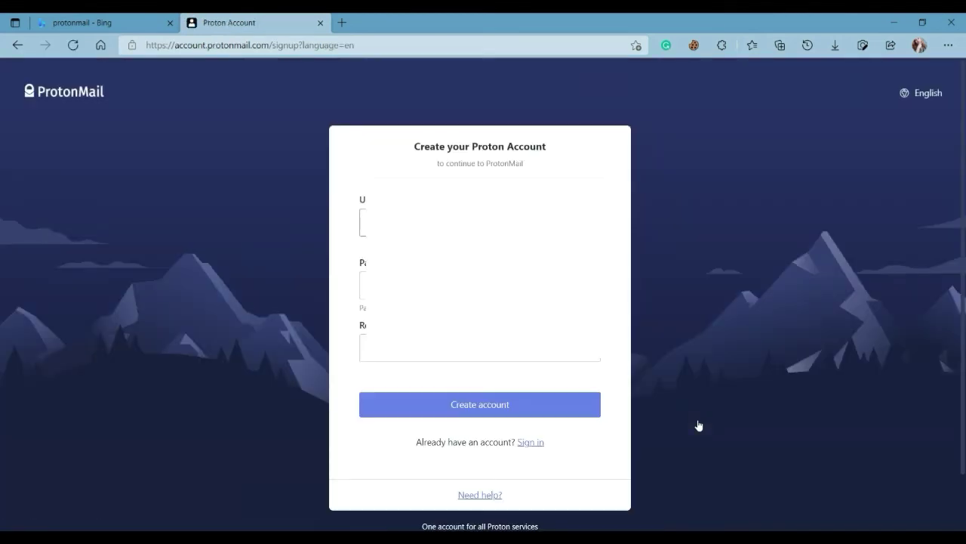
- Submit the new Proton account form and proceed past the email recovery method page
click(490, 404)
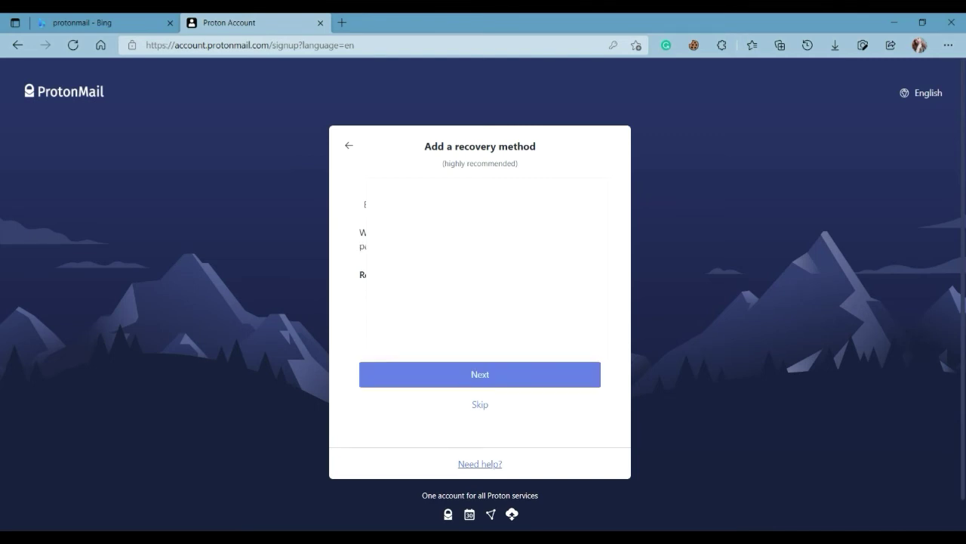
click(376, 207)
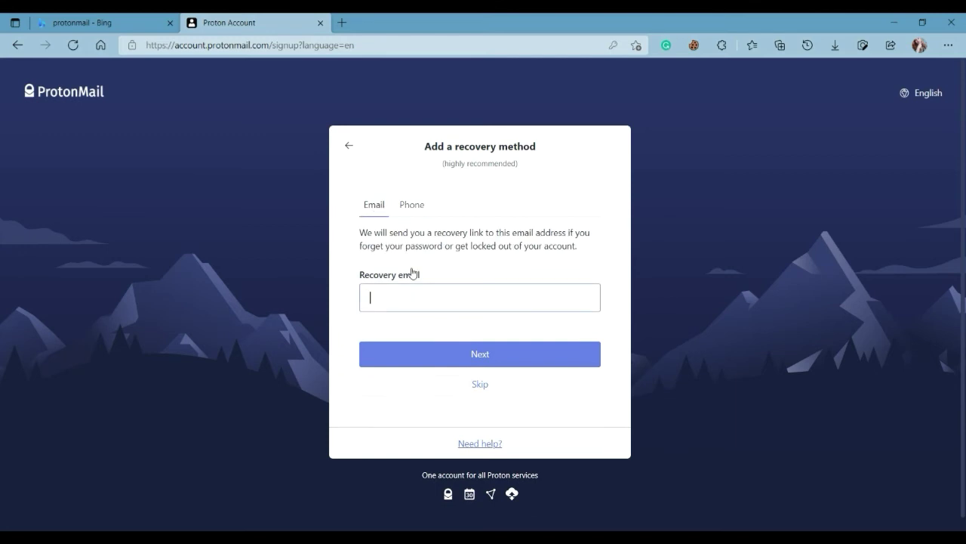
click(441, 367)
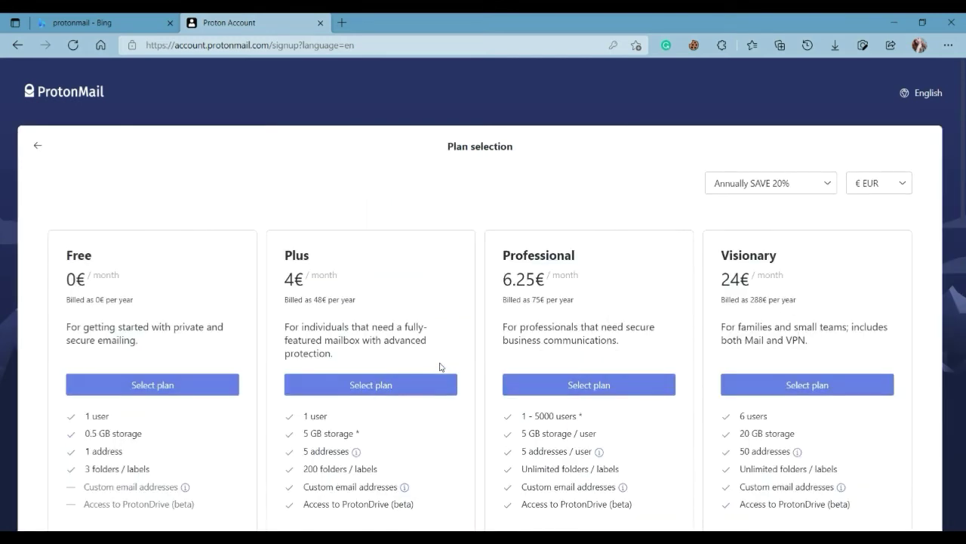
- Select the Free plan and complete the CAPTCHA human verification
click(119, 387)
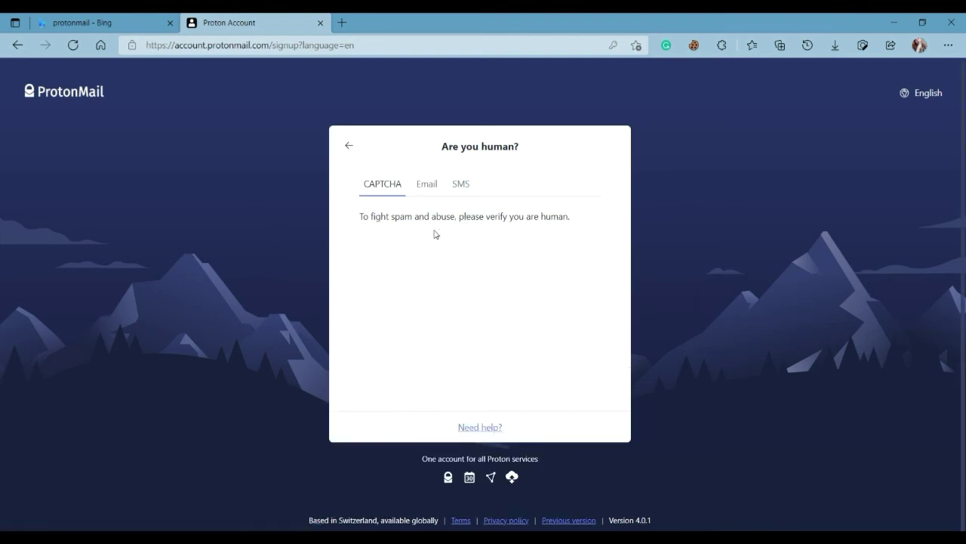
click(385, 272)
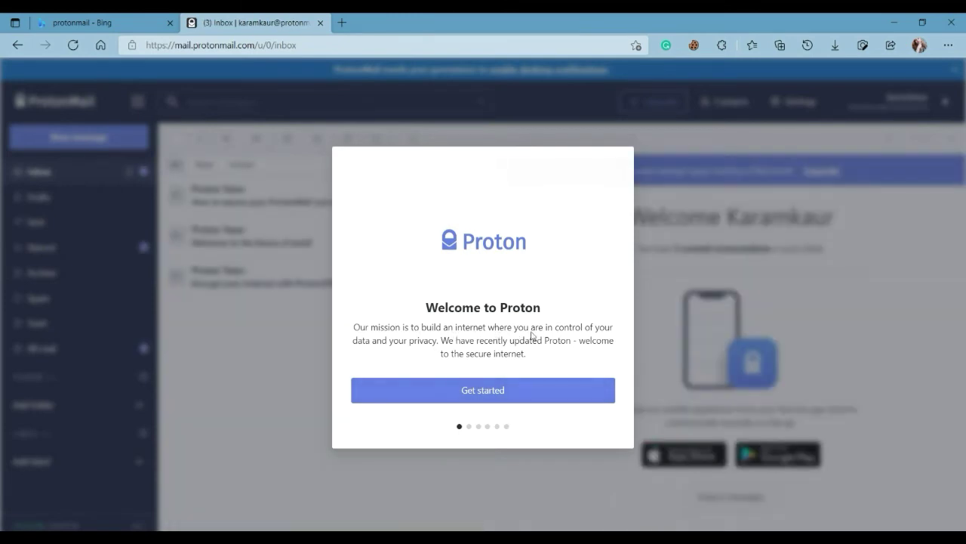
- Start the Proton welcome setup and accept the suggested display name
click(456, 389)
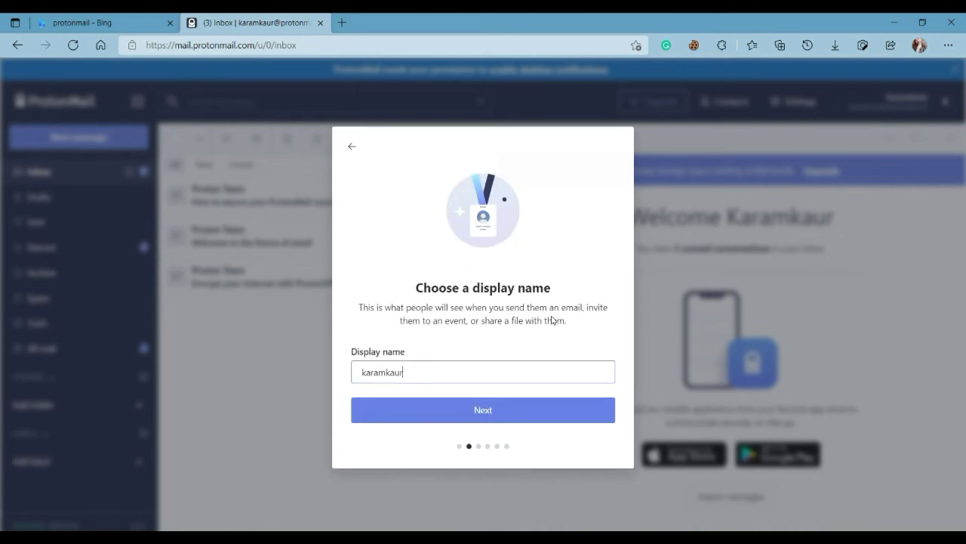
click(470, 409)
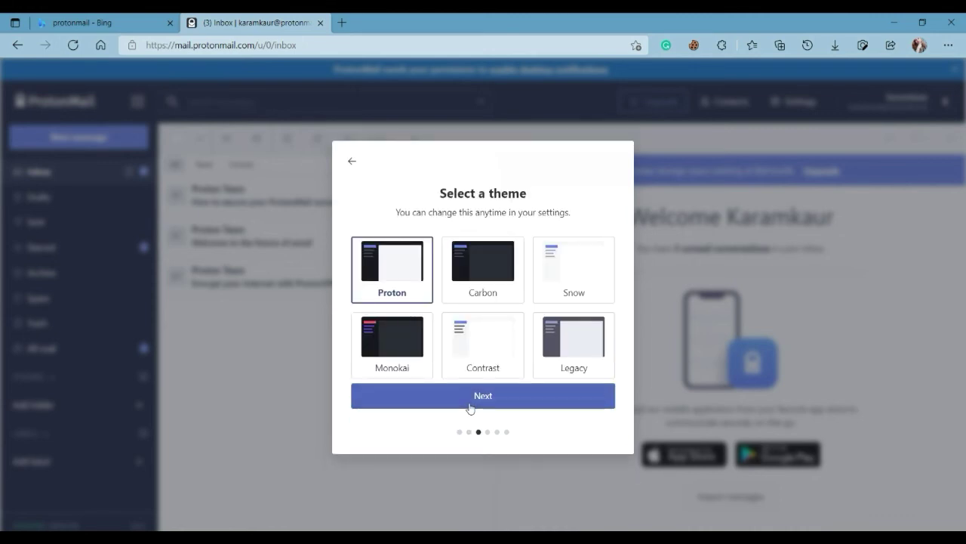
- Preview the available mailbox themes and apply the Monokai theme
click(473, 268)
click(390, 277)
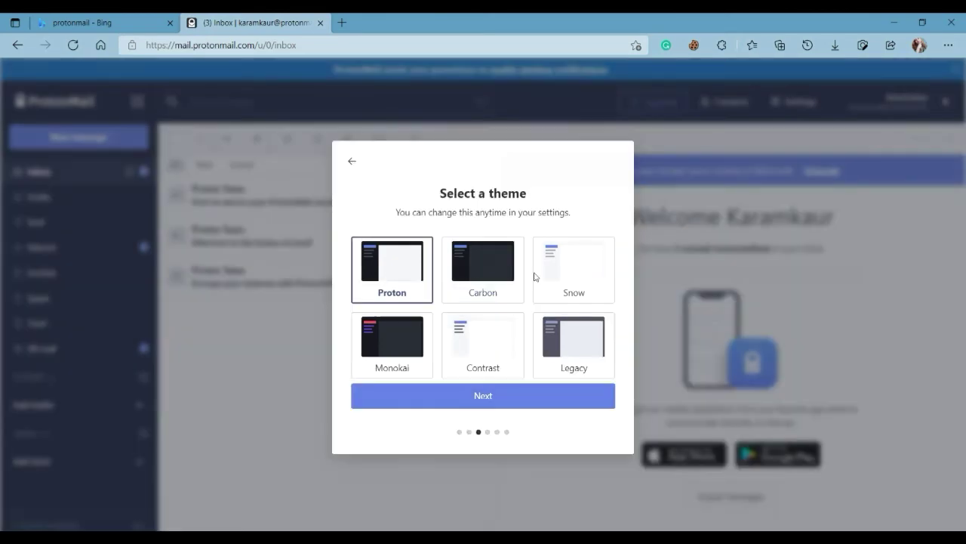
click(556, 281)
click(395, 347)
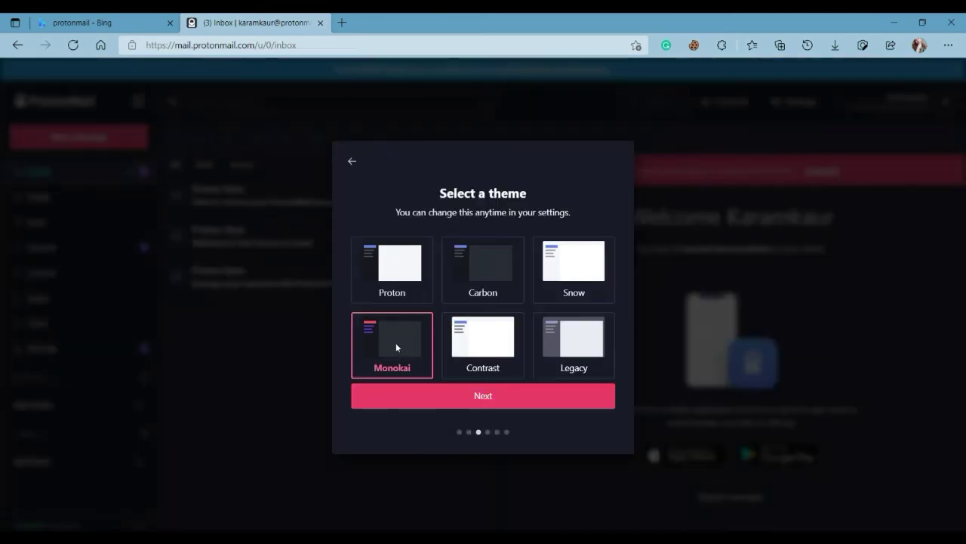
click(479, 366)
click(599, 356)
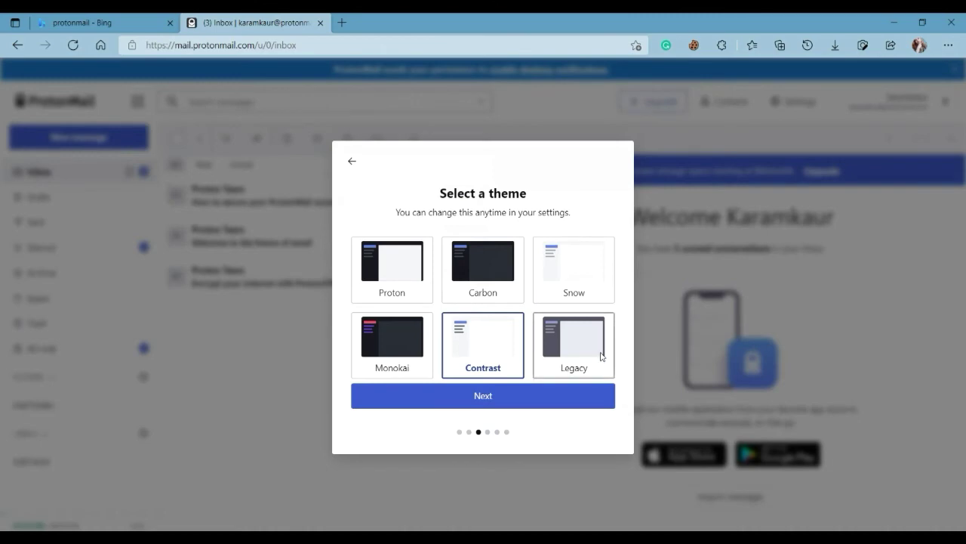
click(393, 329)
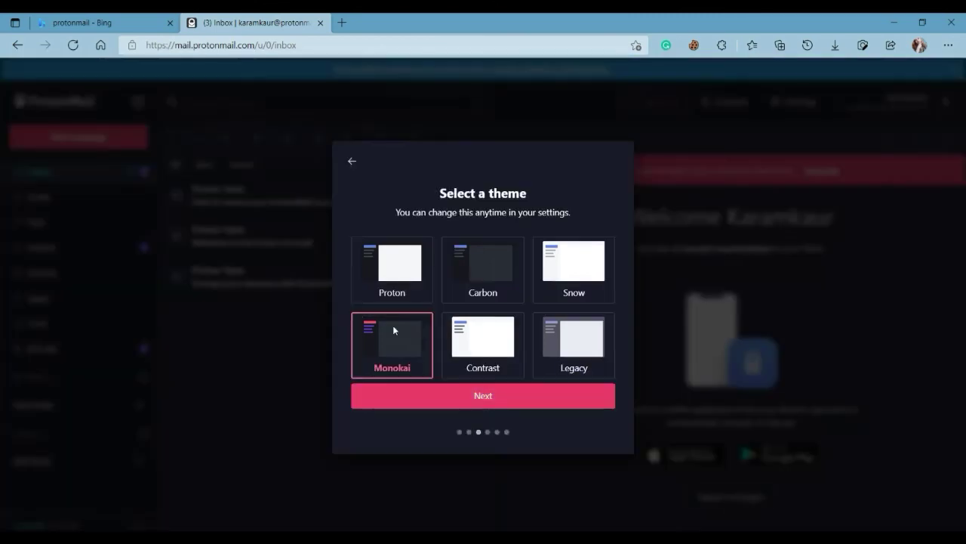
click(453, 396)
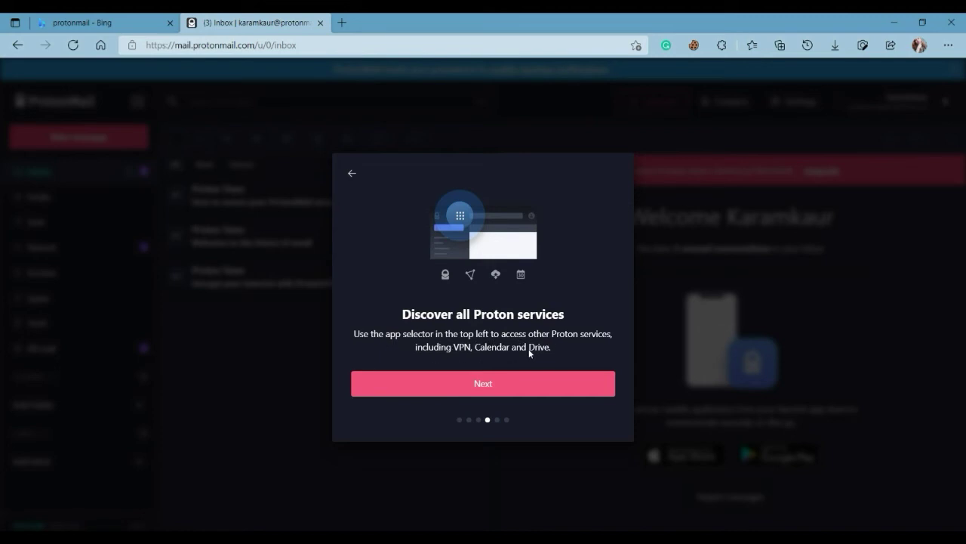
- Go through the remaining welcome pages and start using ProtonMail without importing messages
click(492, 382)
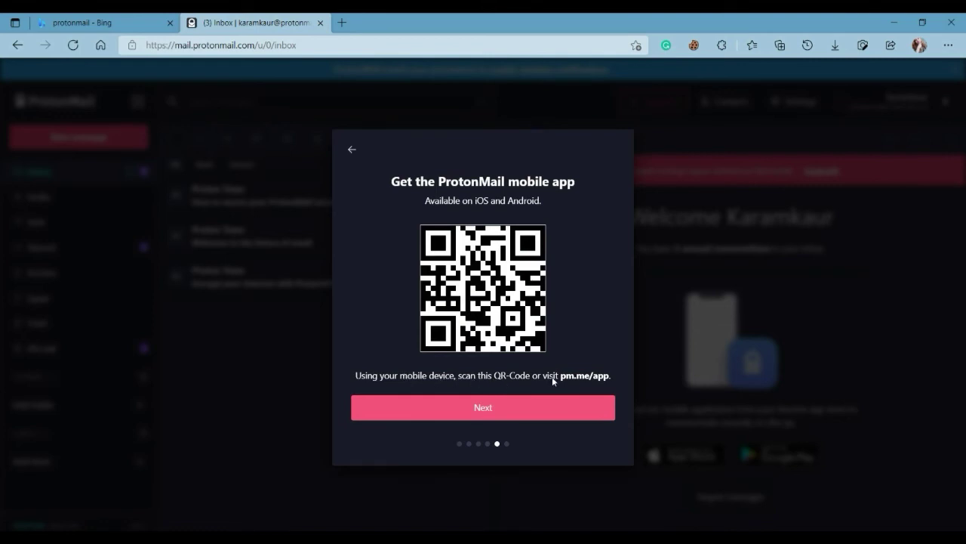
click(491, 417)
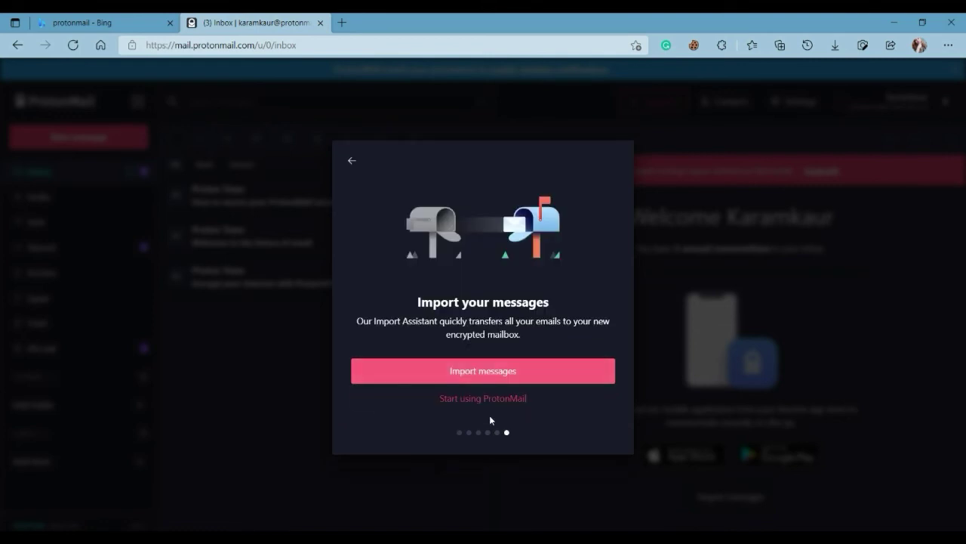
click(468, 405)
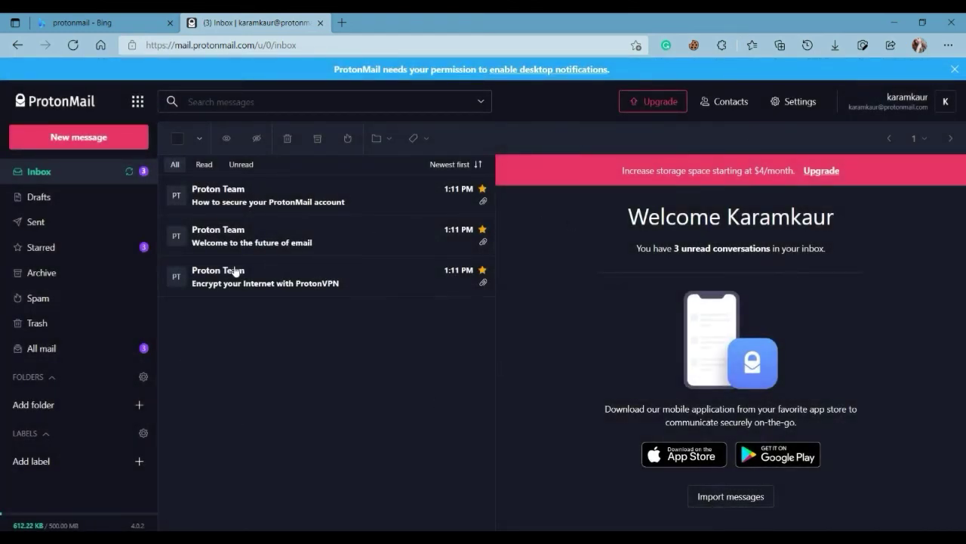
- Look through the Drafts, Sent and Starred folders and return to the Inbox
click(62, 204)
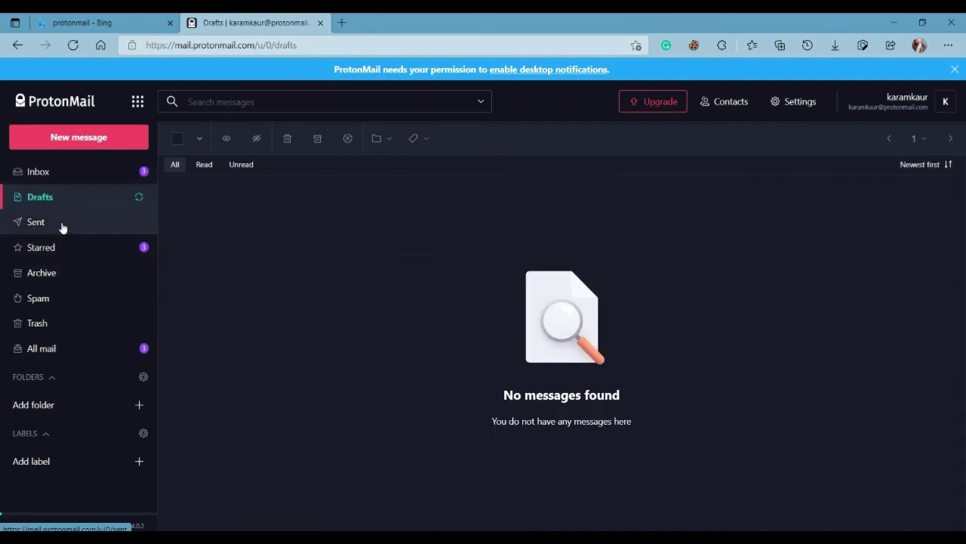
click(63, 228)
click(62, 247)
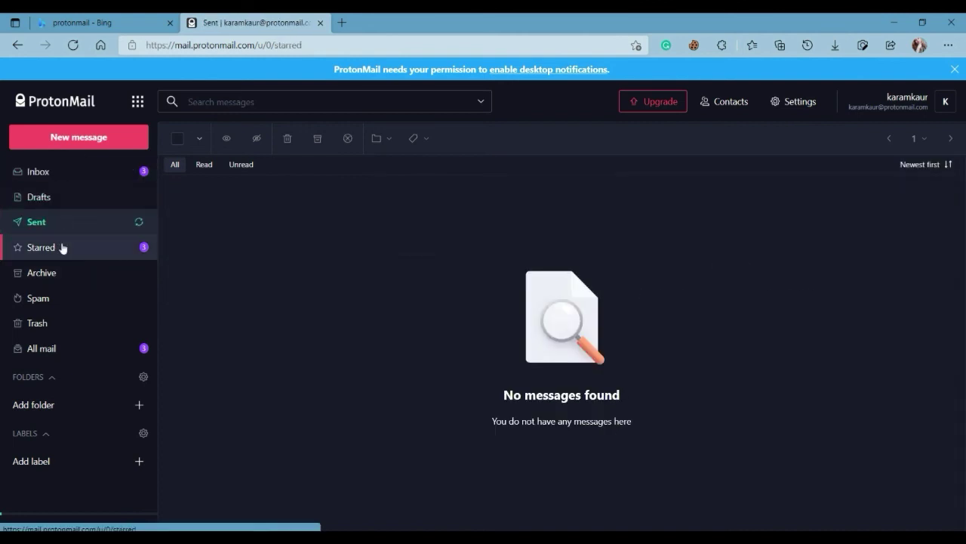
click(63, 172)
- Create a new message and set its expiration time to 1 day and 20 hours
click(79, 136)
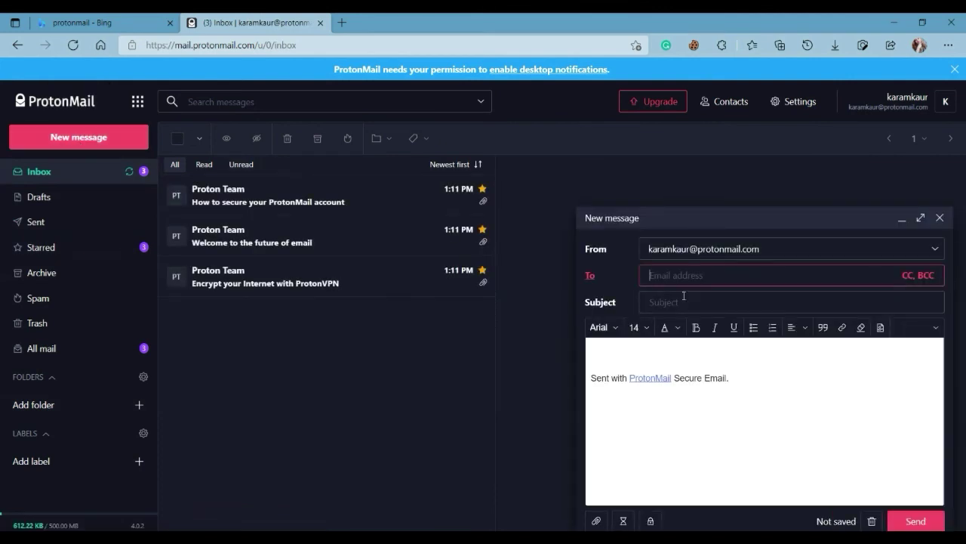
click(623, 520)
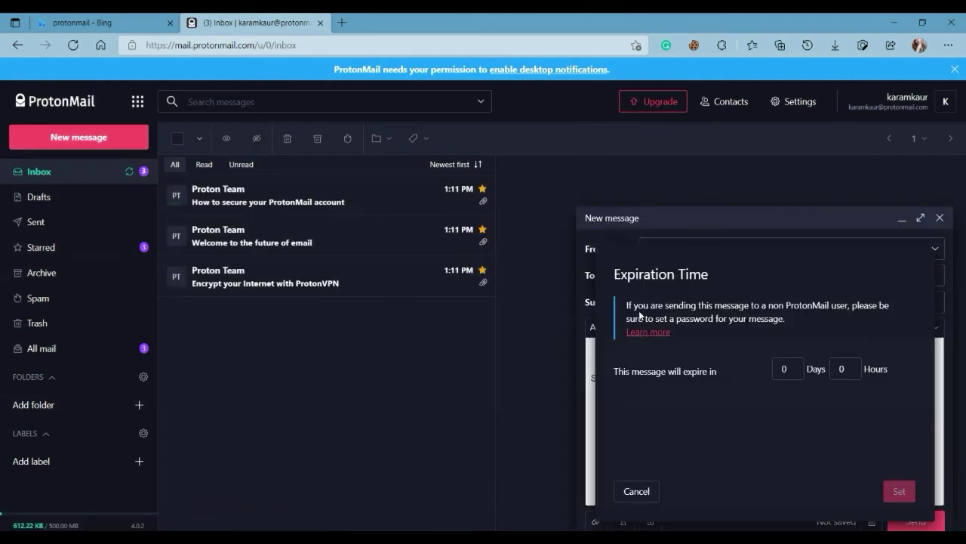
click(787, 368)
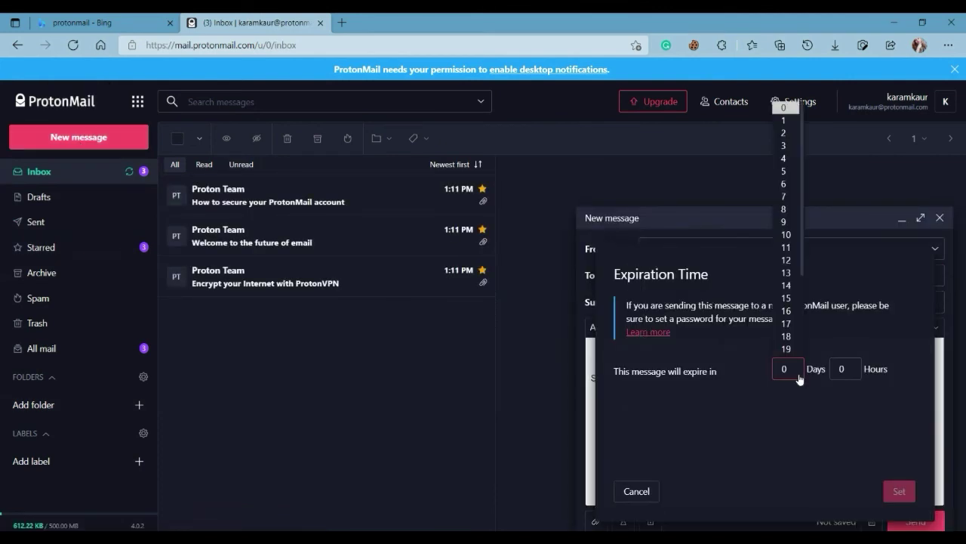
click(786, 120)
click(847, 370)
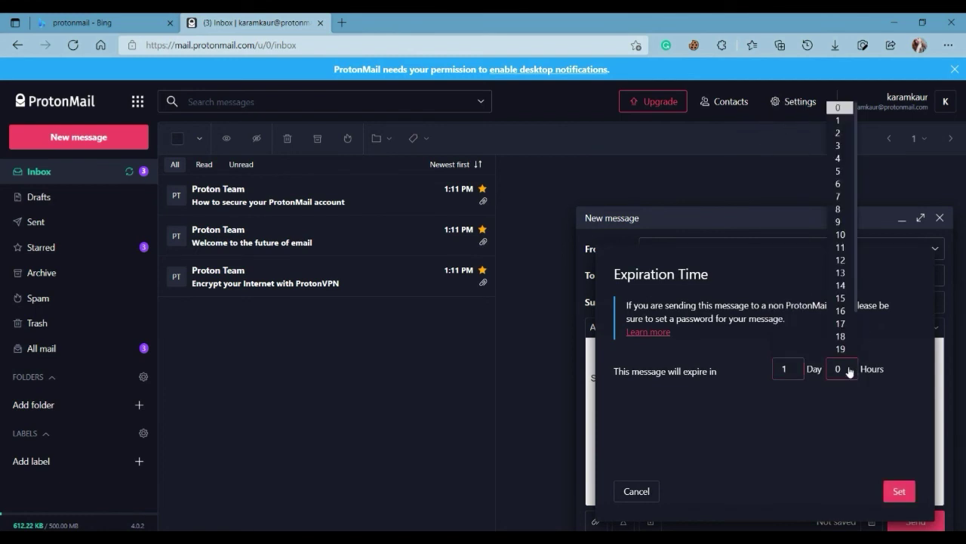
click(843, 310)
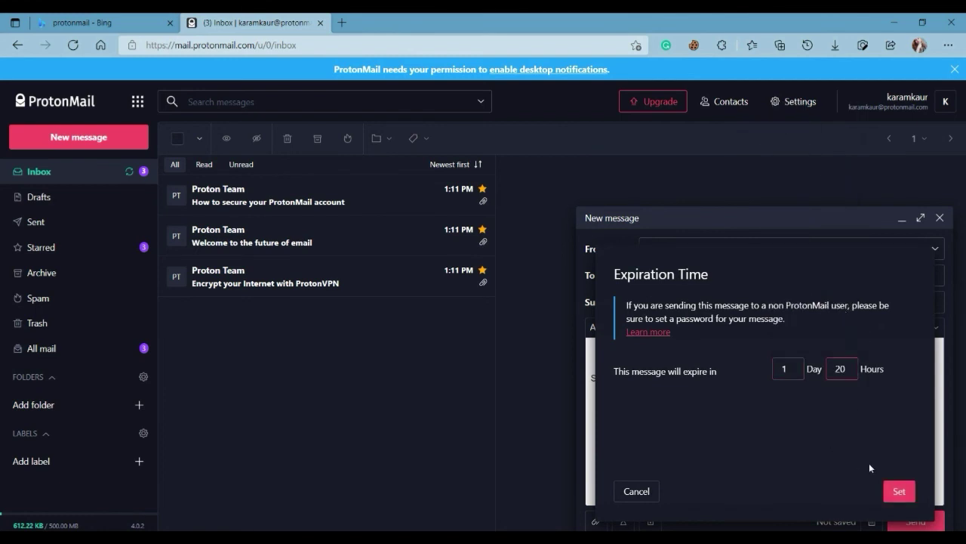
click(898, 488)
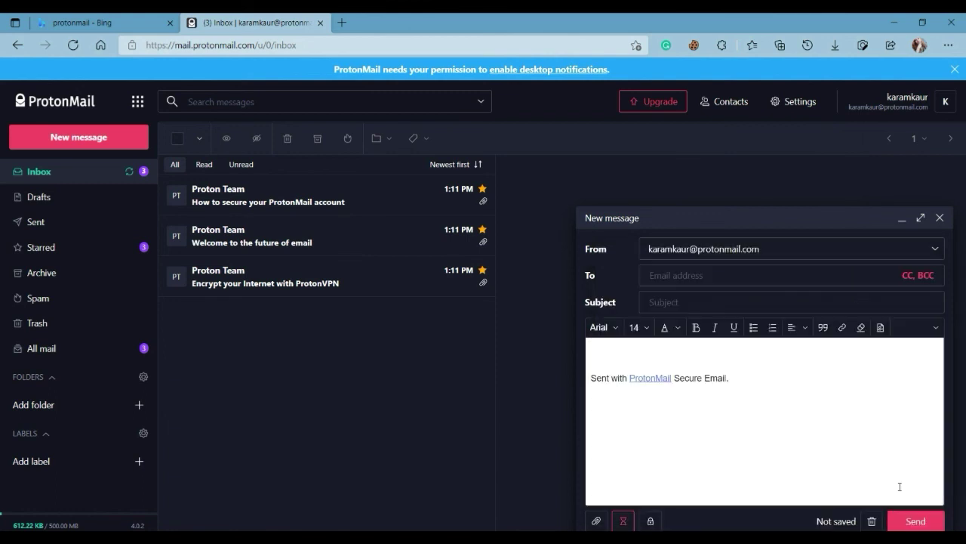
- View the messages in the All mail folder
click(42, 348)
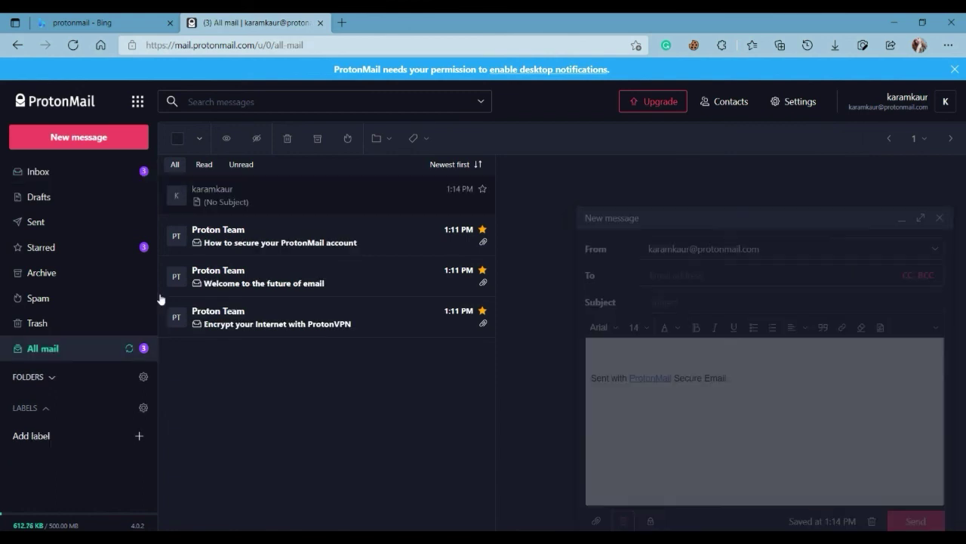
- Create a label named education with the red color, save it, and open the new label's message list
click(137, 102)
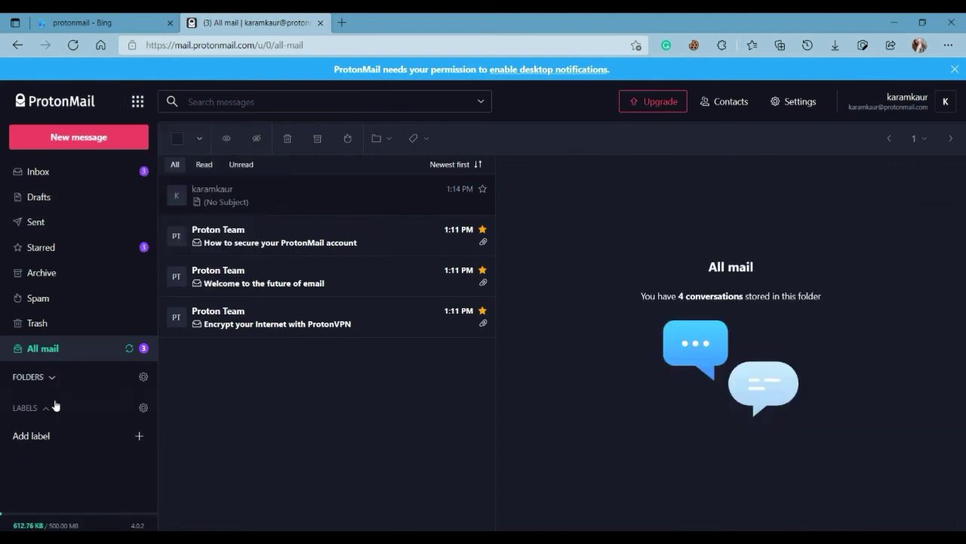
click(138, 435)
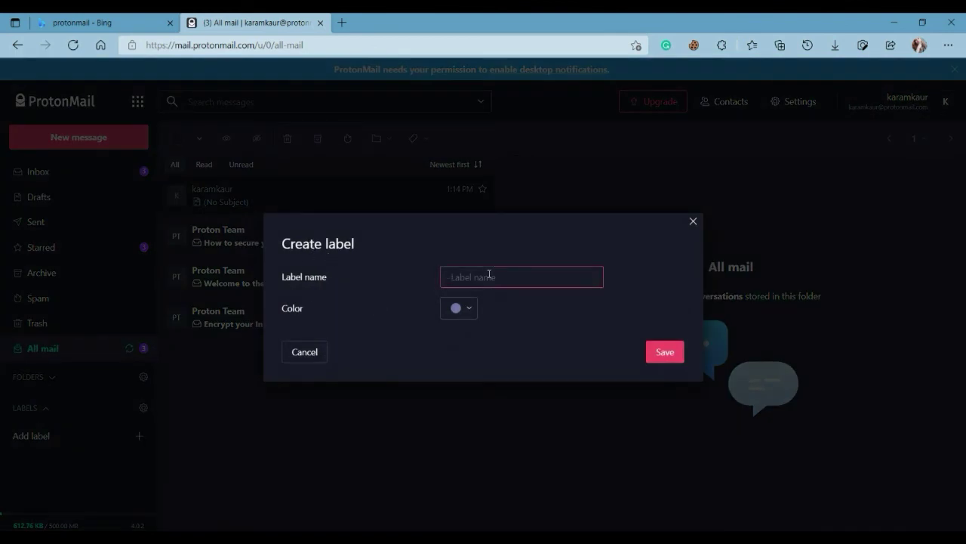
text(education)
click(464, 310)
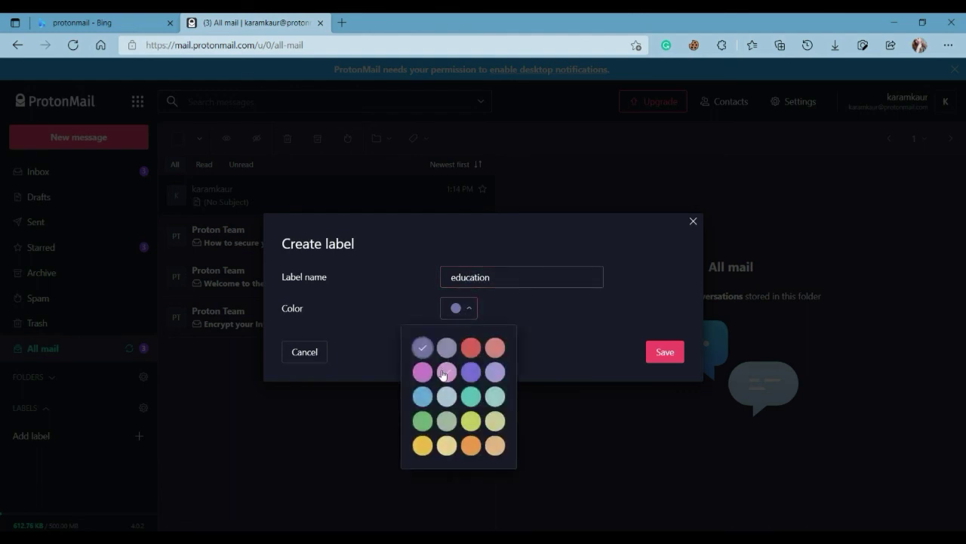
click(474, 348)
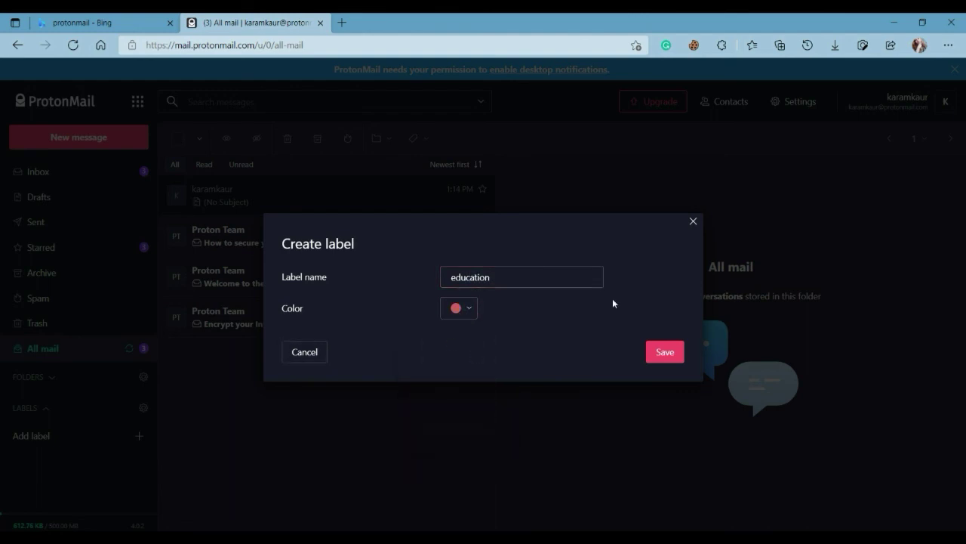
click(649, 349)
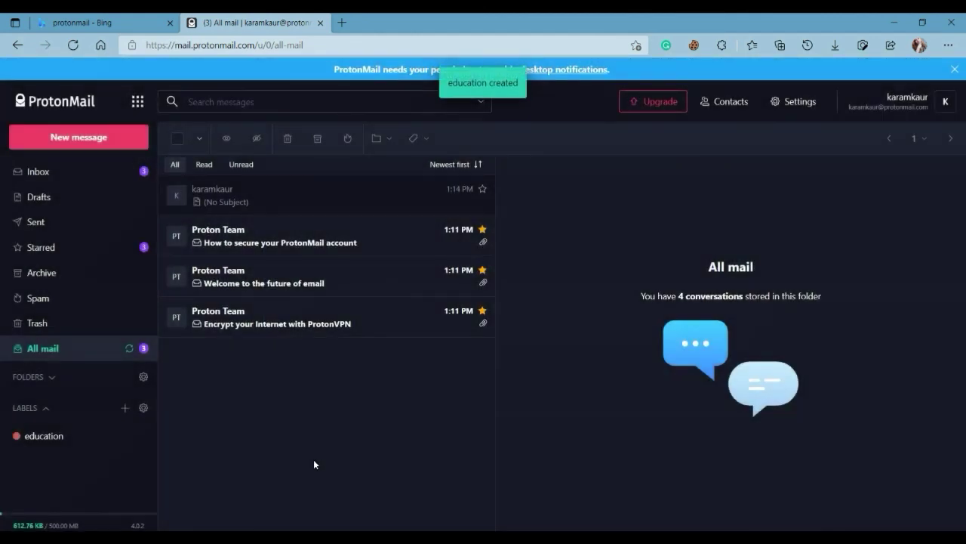
click(41, 445)
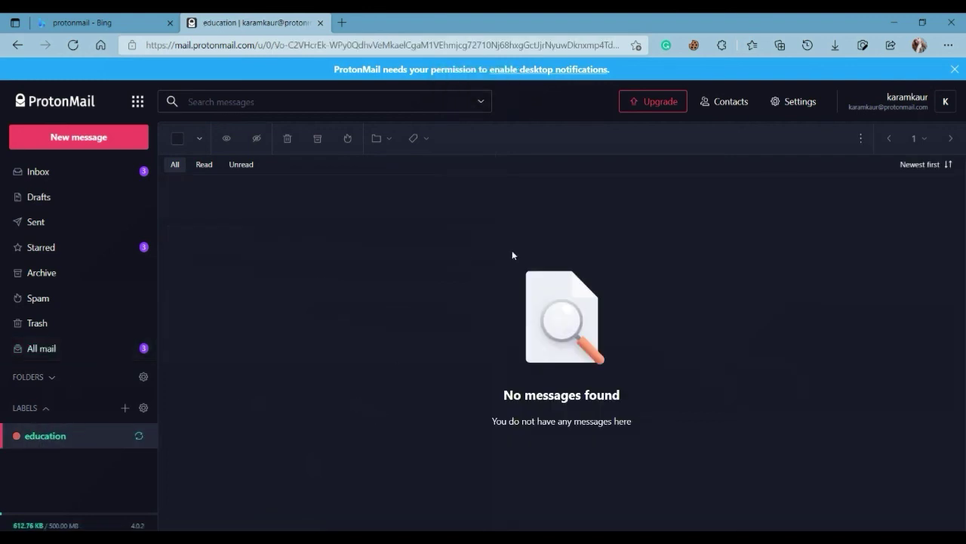